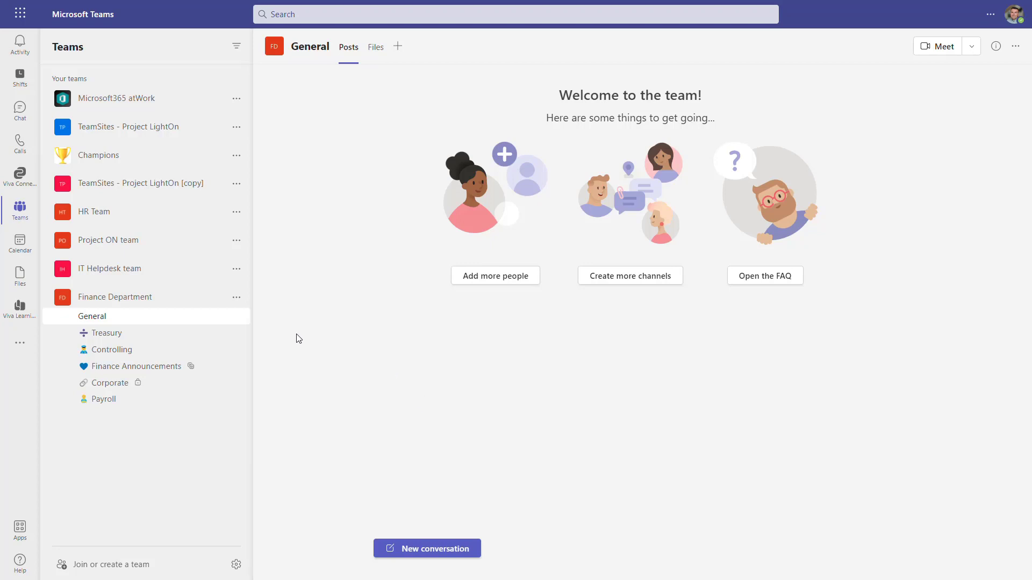
Review the privacy options for a new channel in the Finance Department team, and cancel its creation.
{"action": "left_click", "coordinate": [237, 299]}
{"action": "left_click", "coordinate": [300, 373]}
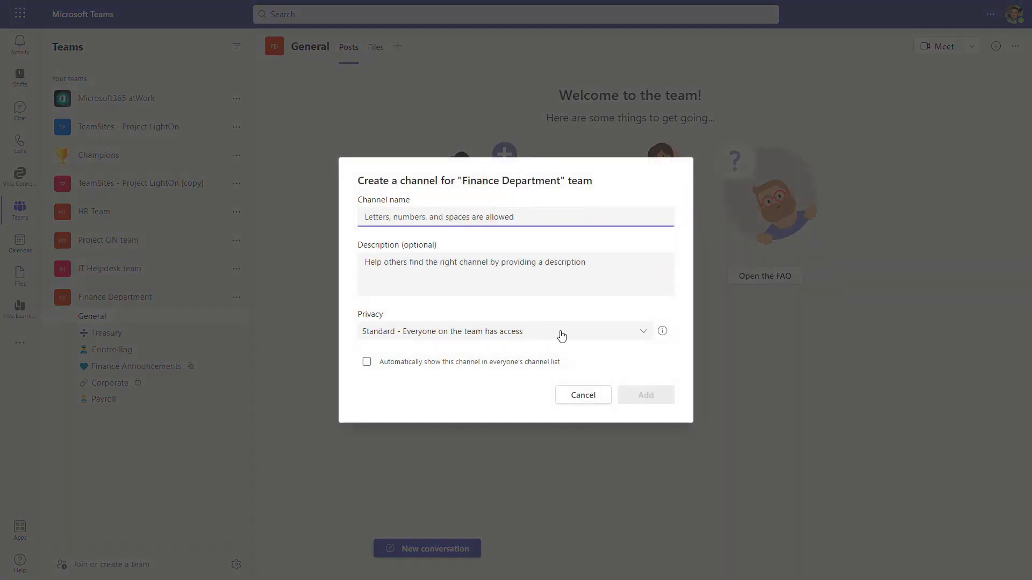
{"action": "left_click", "coordinate": [562, 336]}
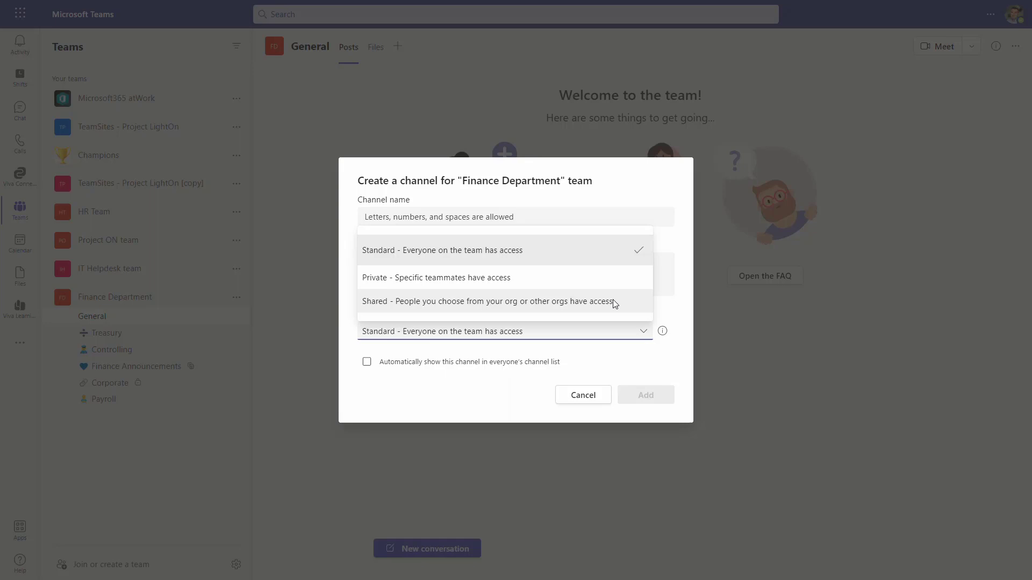
{"action": "left_click", "coordinate": [590, 393]}
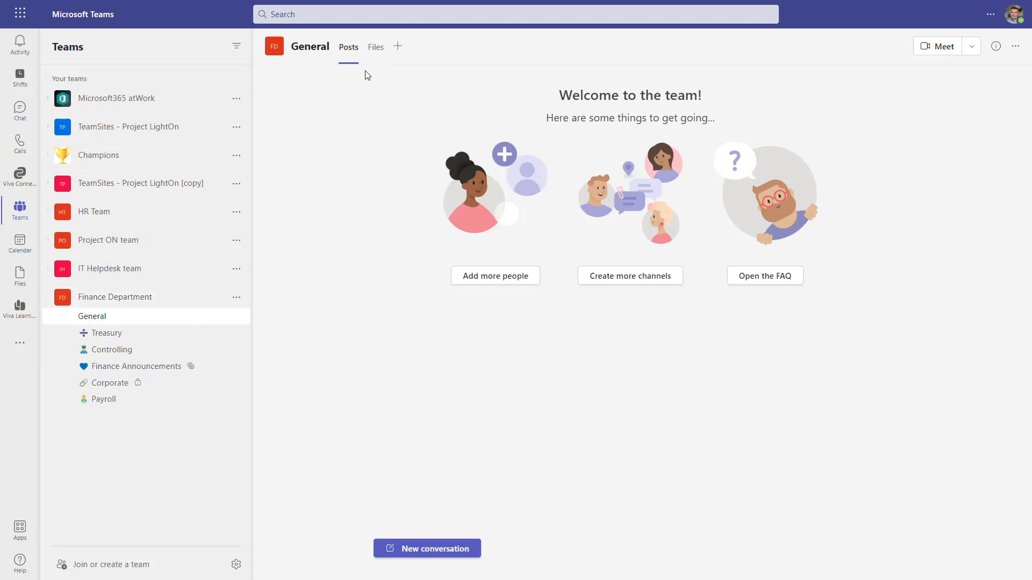
Open the General channel's files in SharePoint and go up to the Finance Department site's Documents library.
{"action": "left_click", "coordinate": [376, 47]}
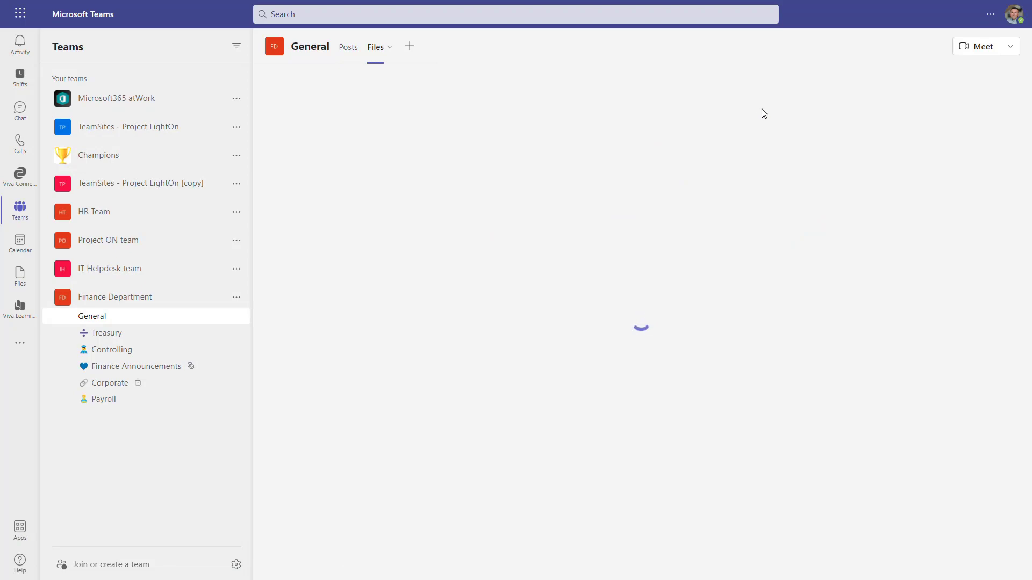
{"action": "left_click", "coordinate": [845, 78]}
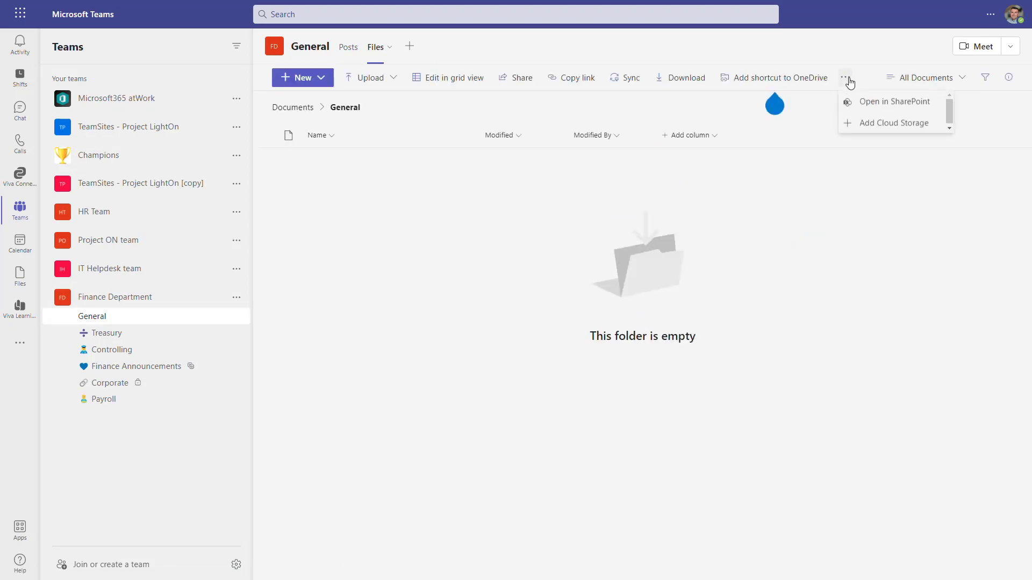
{"action": "left_click", "coordinate": [883, 102]}
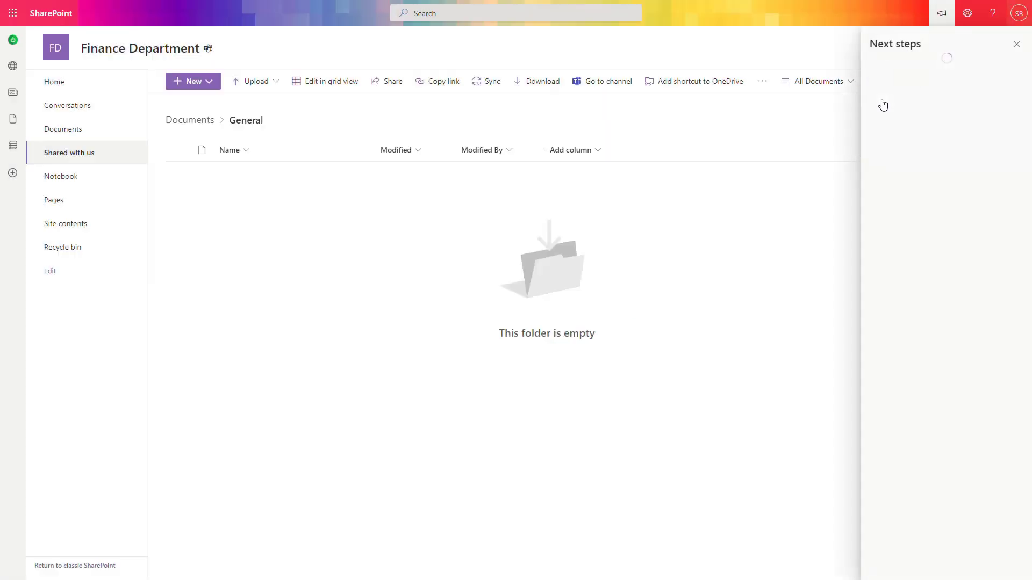
{"action": "left_click", "coordinate": [1015, 45]}
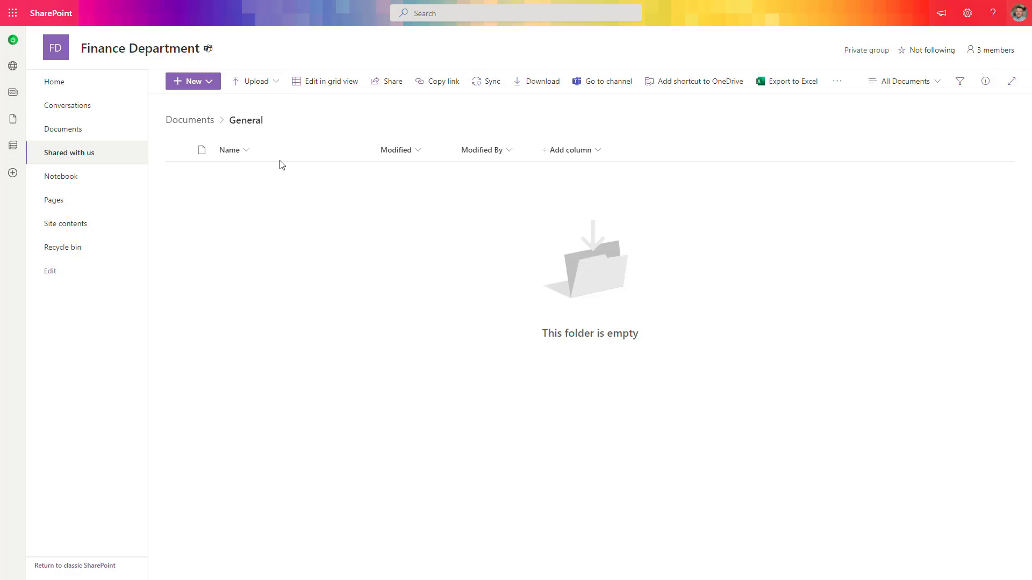
{"action": "left_click", "coordinate": [204, 121]}
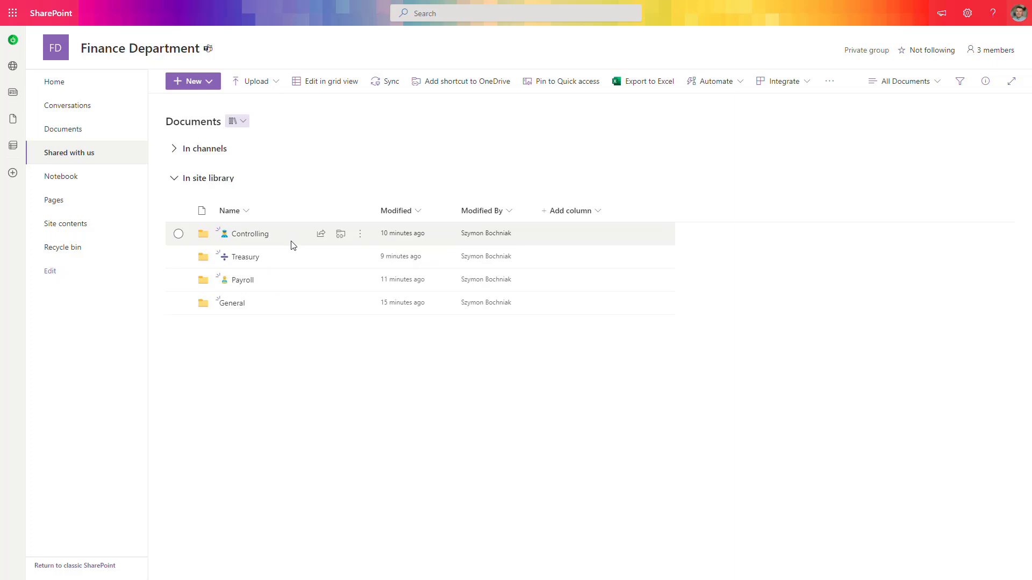
Examine the Finance Department site's owner and member permissions, and open the advanced permissions settings.
{"action": "left_click", "coordinate": [967, 13]}
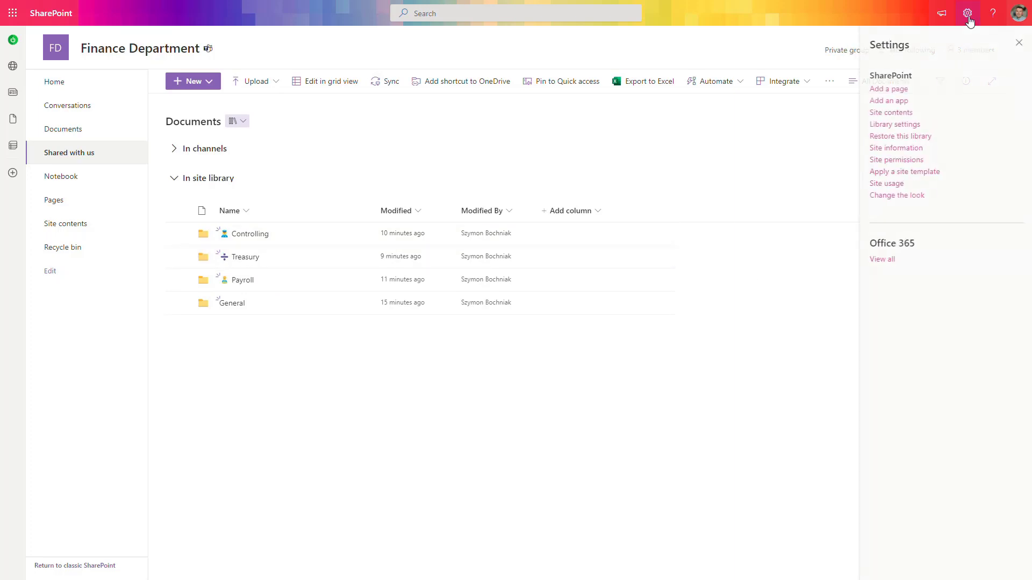
{"action": "left_click", "coordinate": [916, 161]}
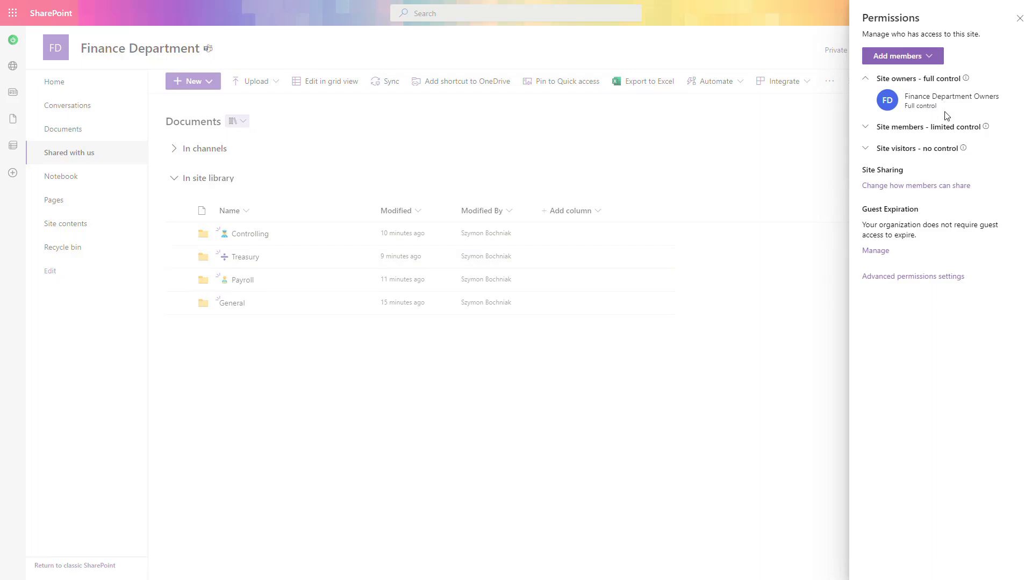
{"action": "left_click", "coordinate": [866, 128]}
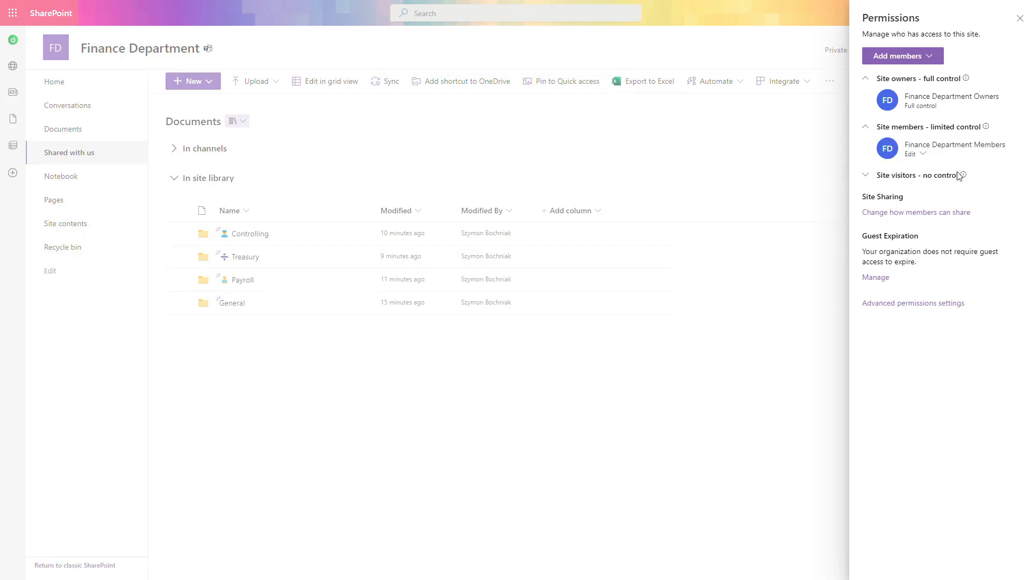
{"action": "left_click", "coordinate": [921, 304]}
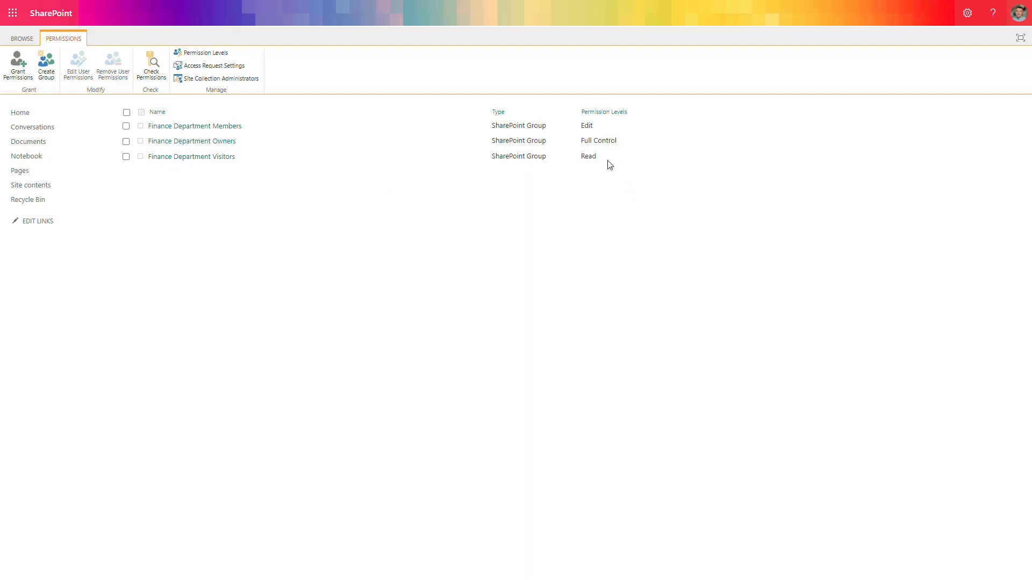
Inspect the user information of the Finance Department Members group, and check the site collection administrators.
{"action": "left_click", "coordinate": [241, 129]}
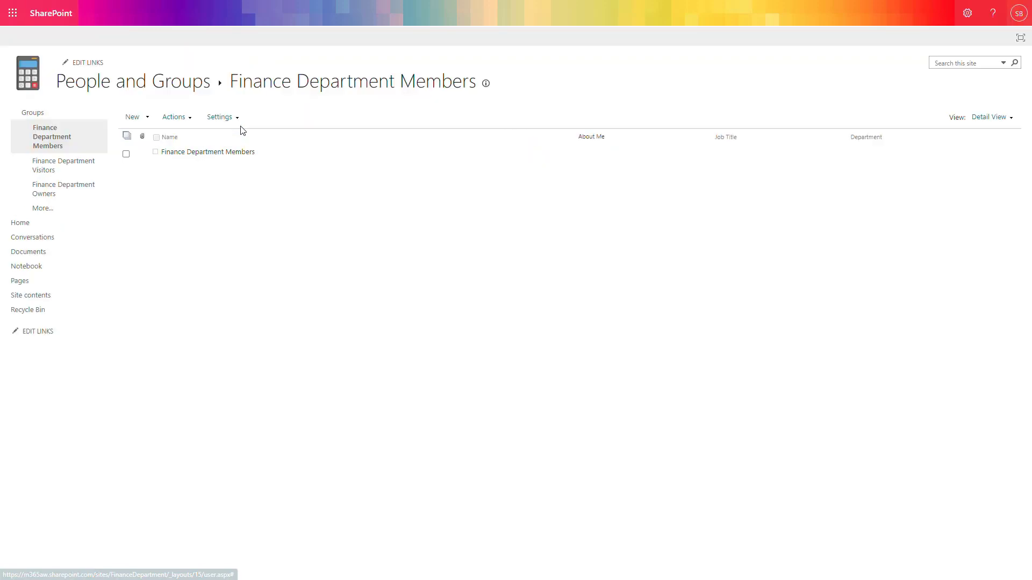
{"action": "left_click", "coordinate": [244, 156]}
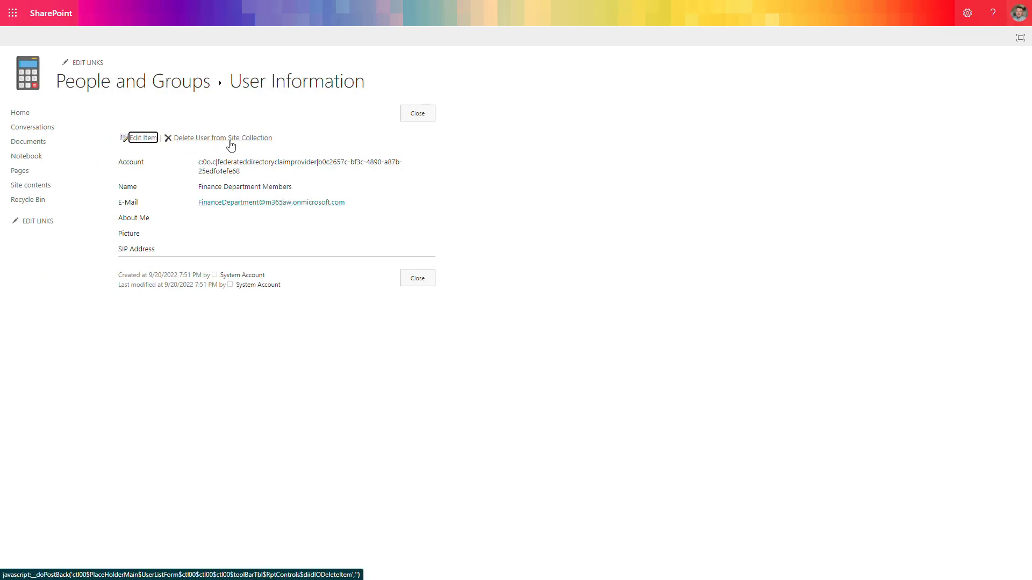
{"action": "left_click", "coordinate": [155, 96]}
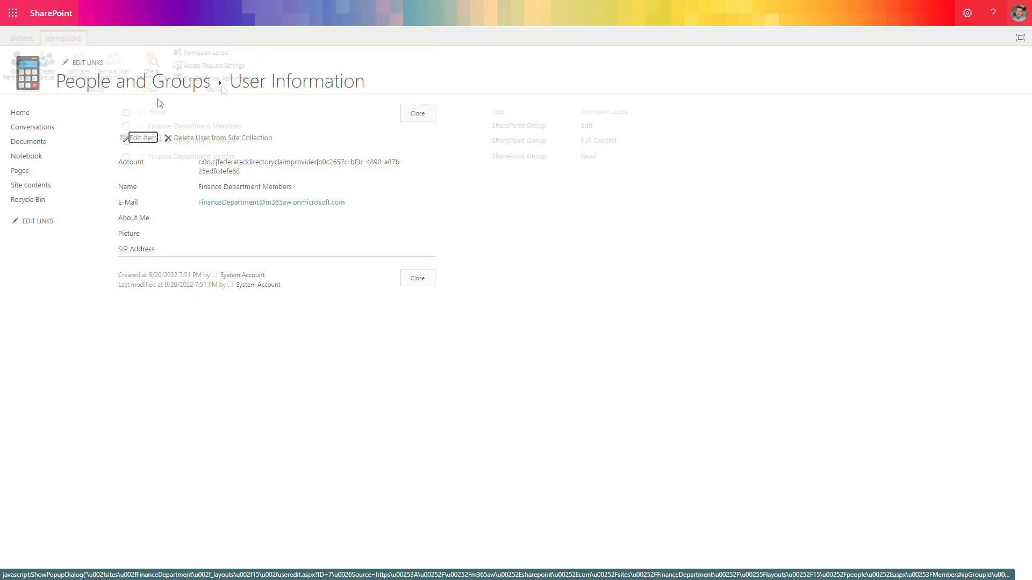
{"action": "left_click", "coordinate": [225, 81]}
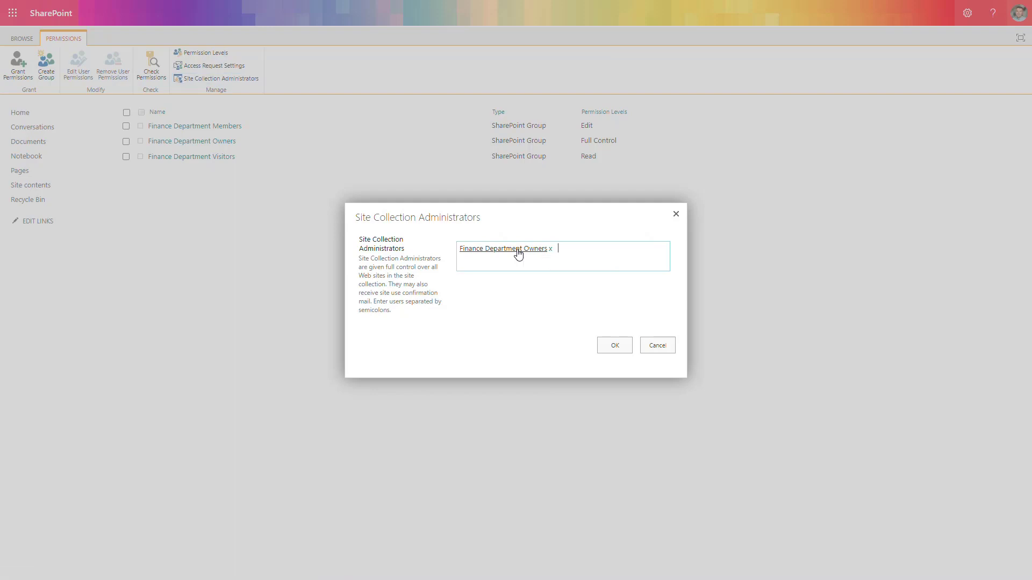
{"action": "left_click", "coordinate": [518, 254]}
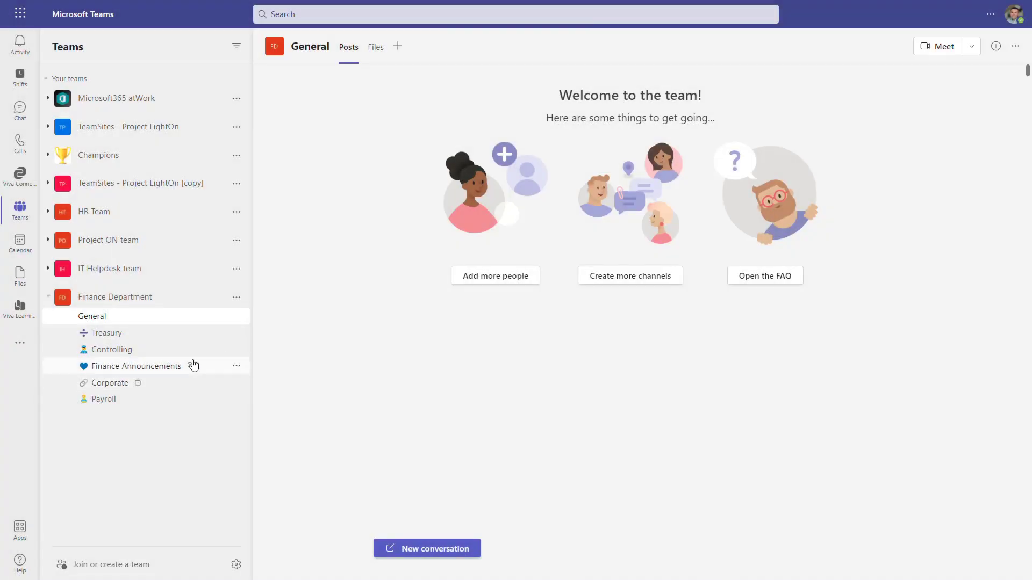
Open the files of the private Corporate channel from Teams in SharePoint and go up to its Documents library.
{"action": "left_click", "coordinate": [198, 394]}
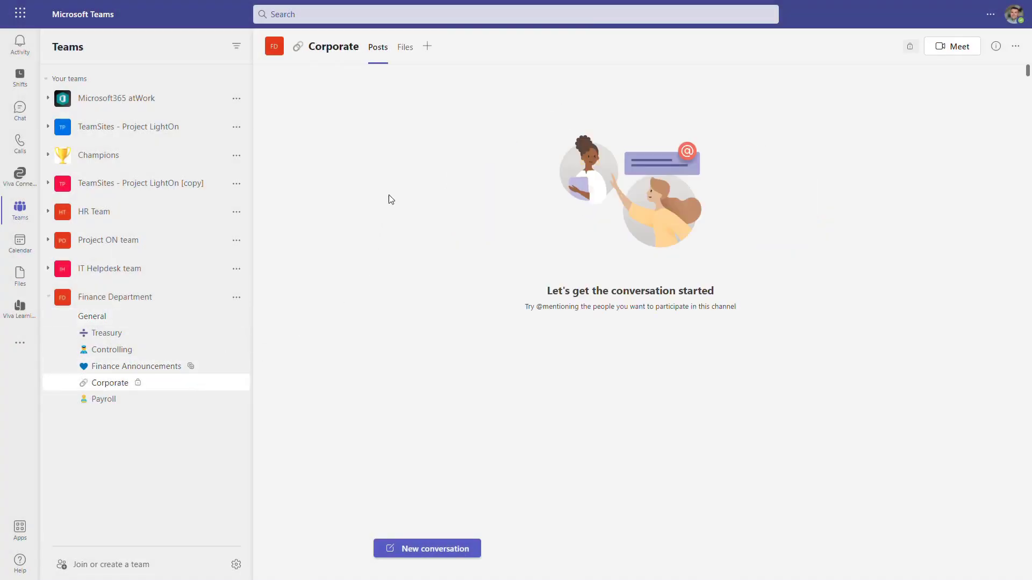
{"action": "left_click", "coordinate": [406, 53]}
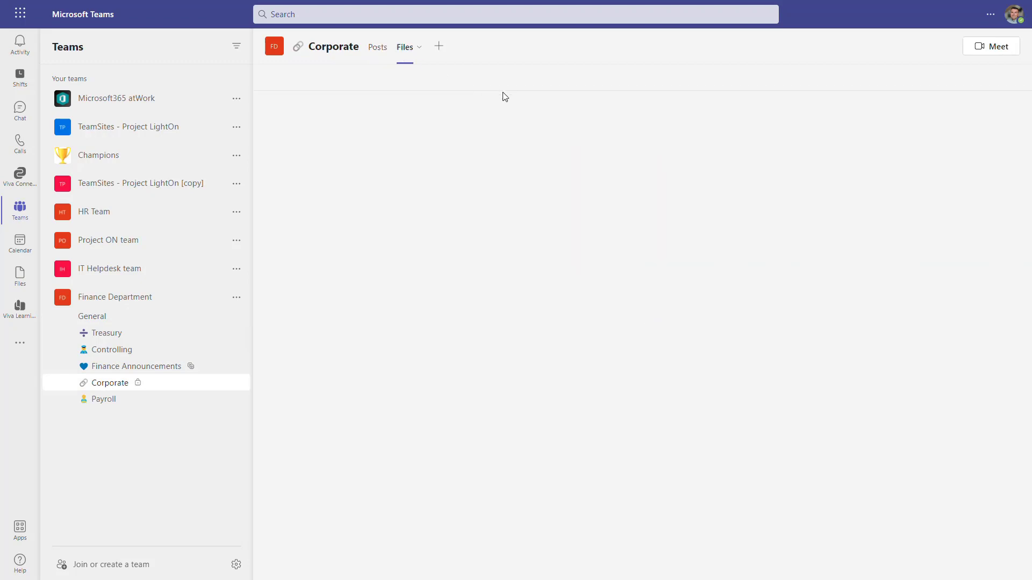
{"action": "left_click", "coordinate": [813, 82]}
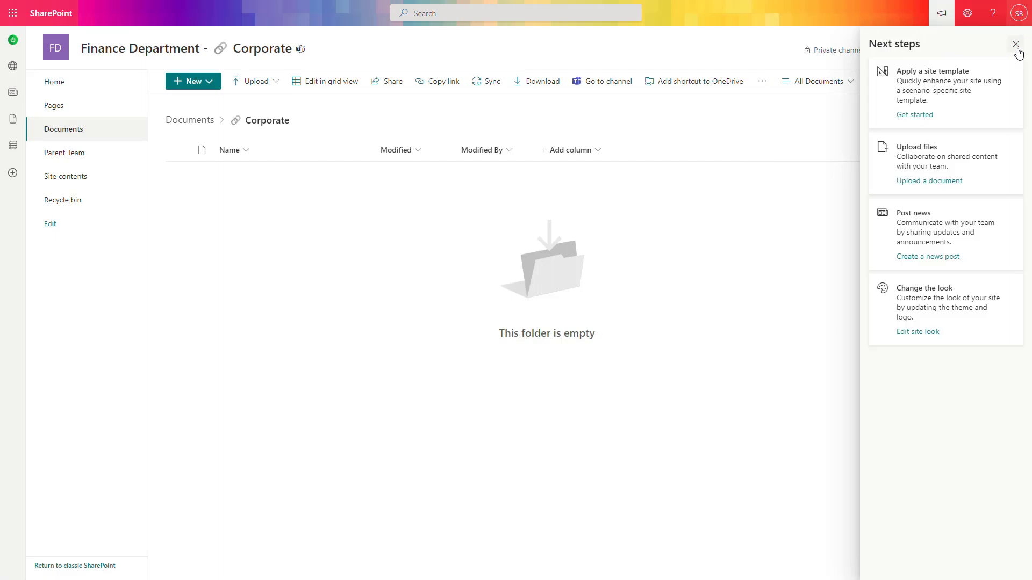
{"action": "left_click", "coordinate": [1015, 45]}
{"action": "left_click", "coordinate": [207, 119]}
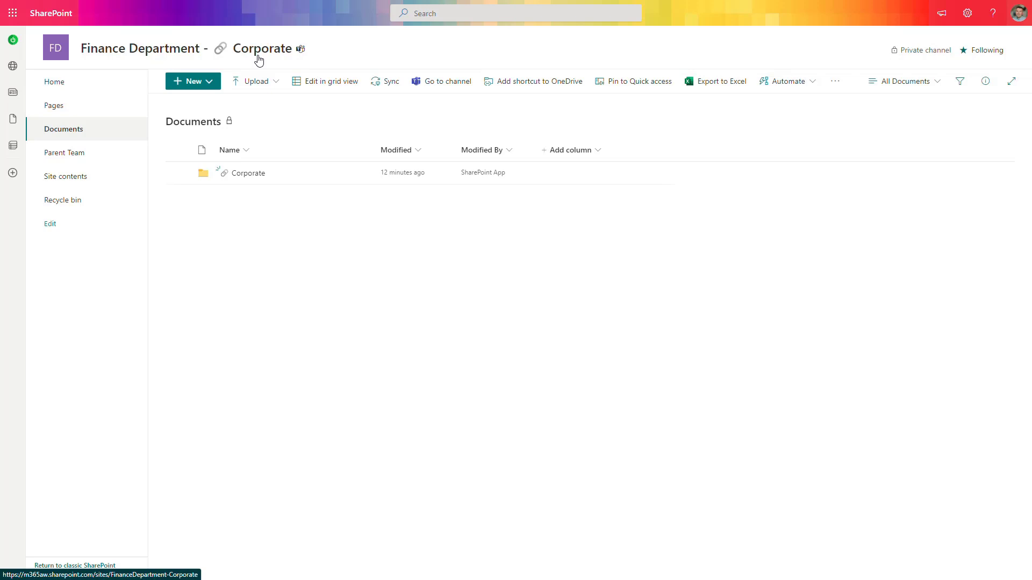
Examine the site owners and site members in the Corporate channel site's permissions.
{"action": "left_click", "coordinate": [967, 13]}
{"action": "left_click", "coordinate": [917, 160]}
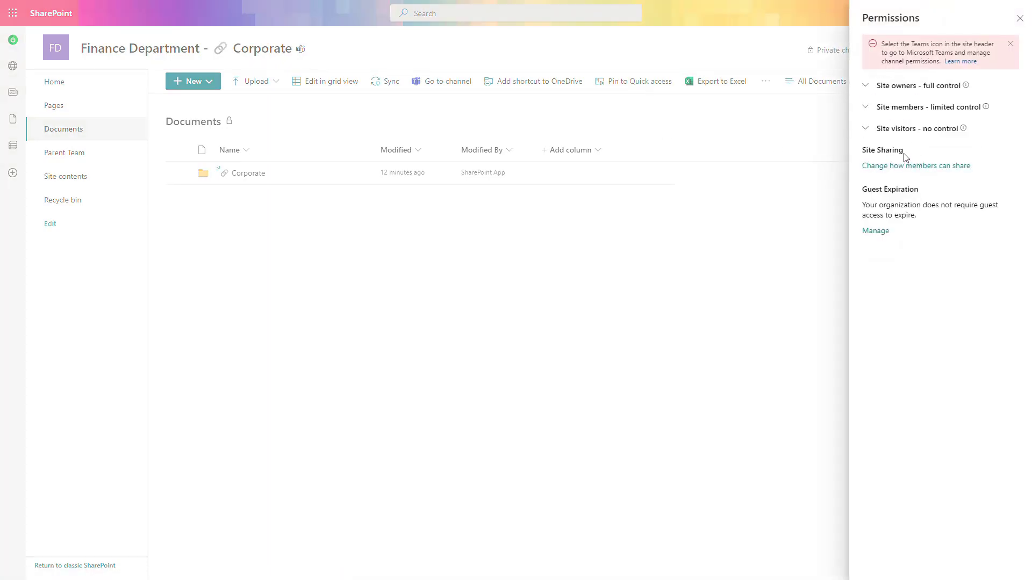
{"action": "left_click", "coordinate": [866, 91]}
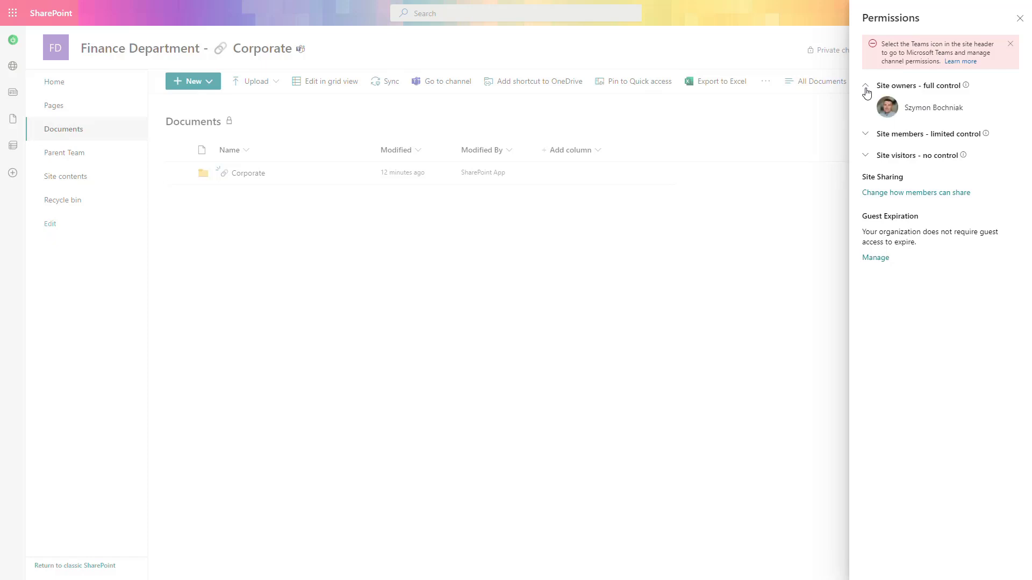
{"action": "left_click", "coordinate": [865, 136]}
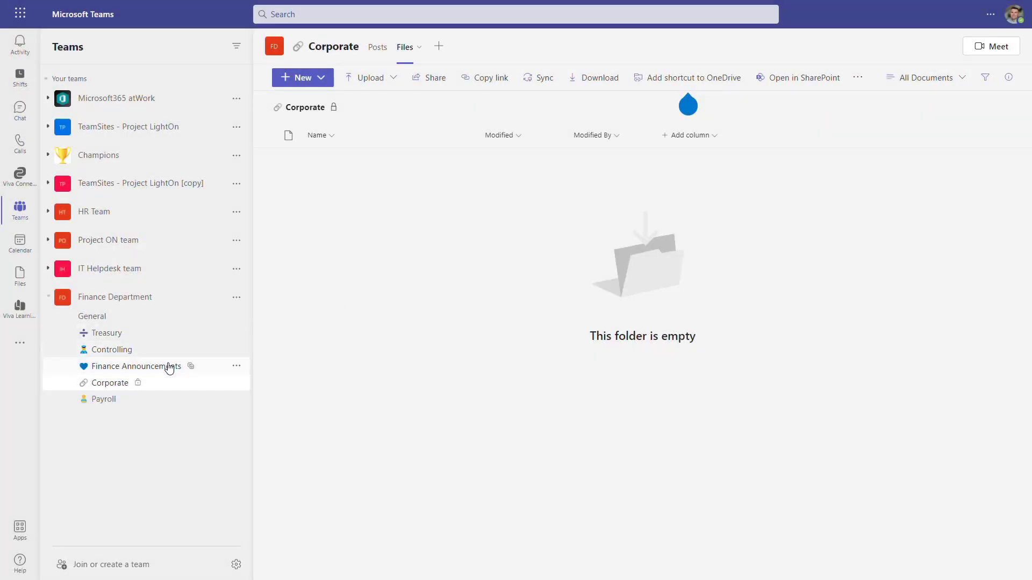
Open the files of the shared Finance Announcements channel from Teams in SharePoint and dismiss the suggested setup steps.
{"action": "left_click", "coordinate": [169, 369]}
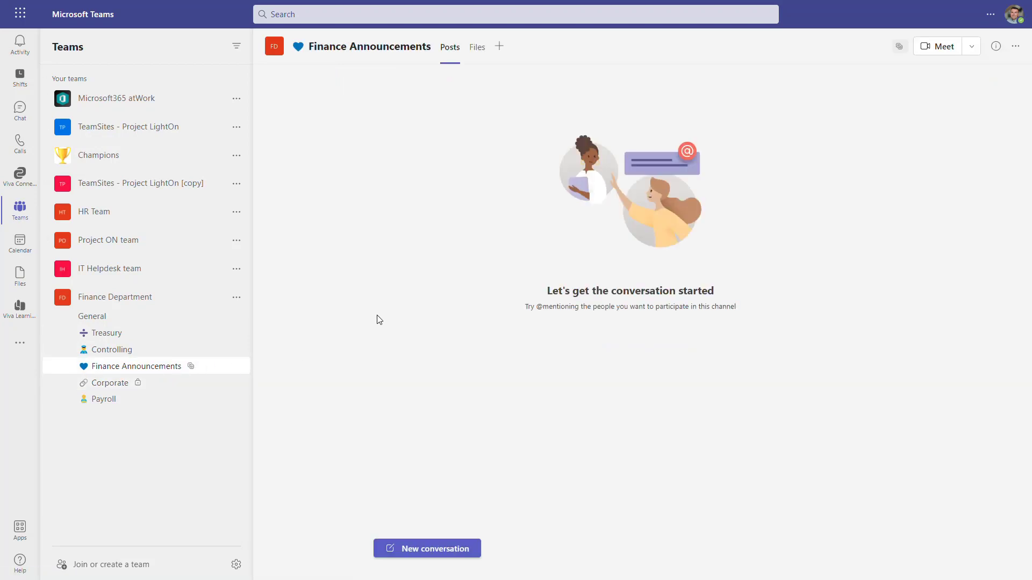
{"action": "left_click", "coordinate": [476, 46]}
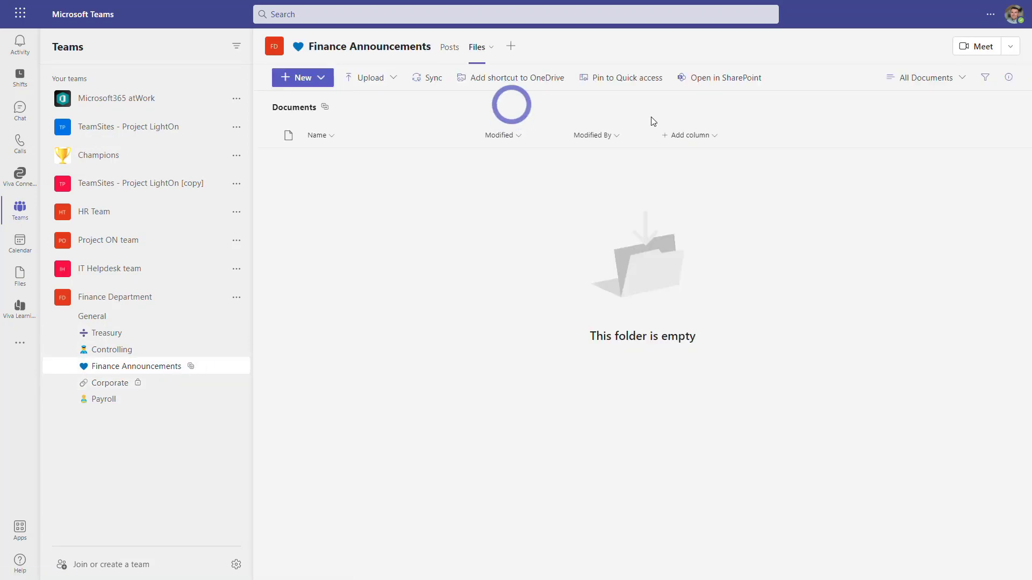
{"action": "left_click", "coordinate": [727, 79]}
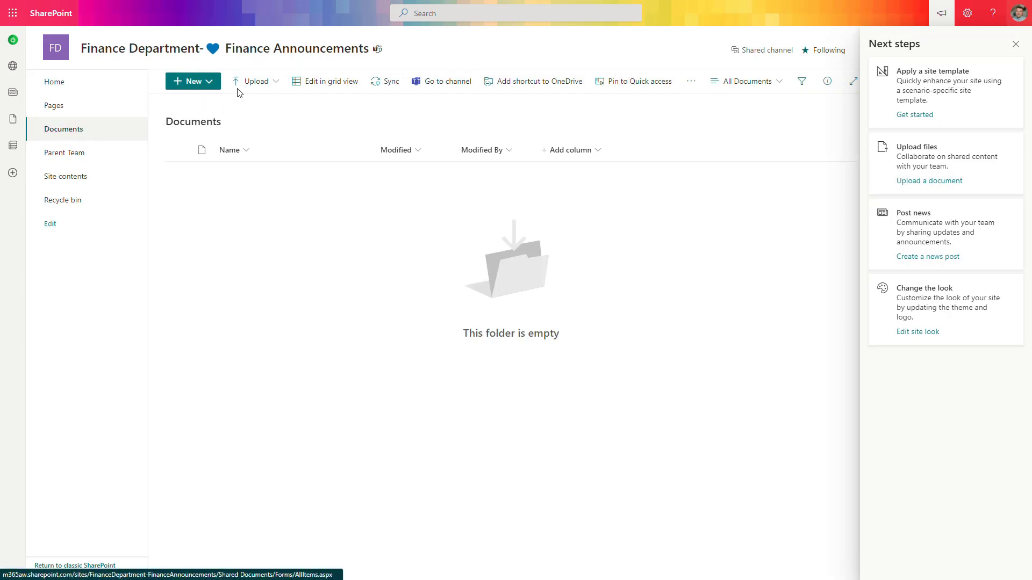
{"action": "left_click", "coordinate": [1015, 44]}
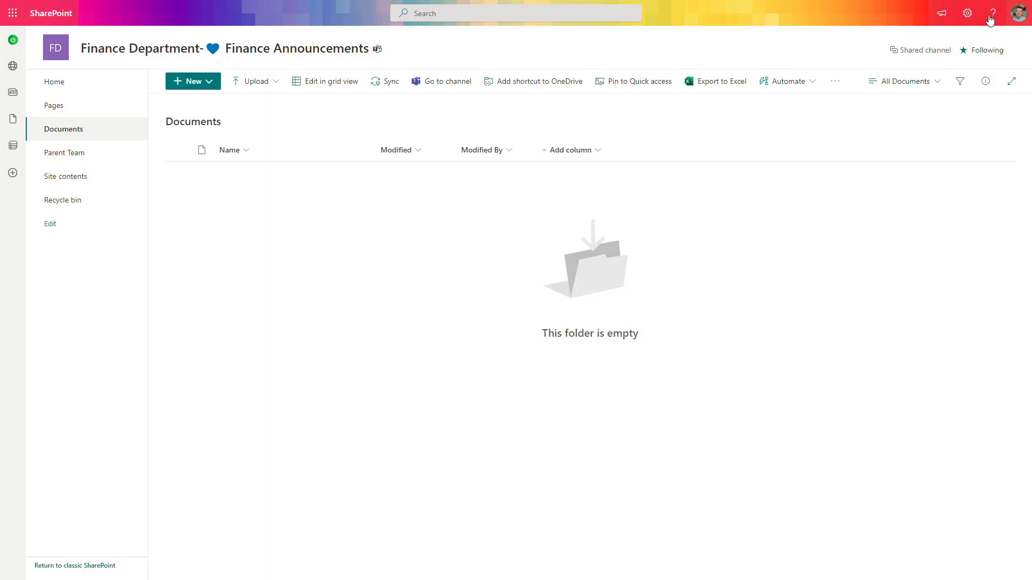
Examine the site owners and site members in the Finance Announcements channel site's permissions.
{"action": "left_click", "coordinate": [967, 13]}
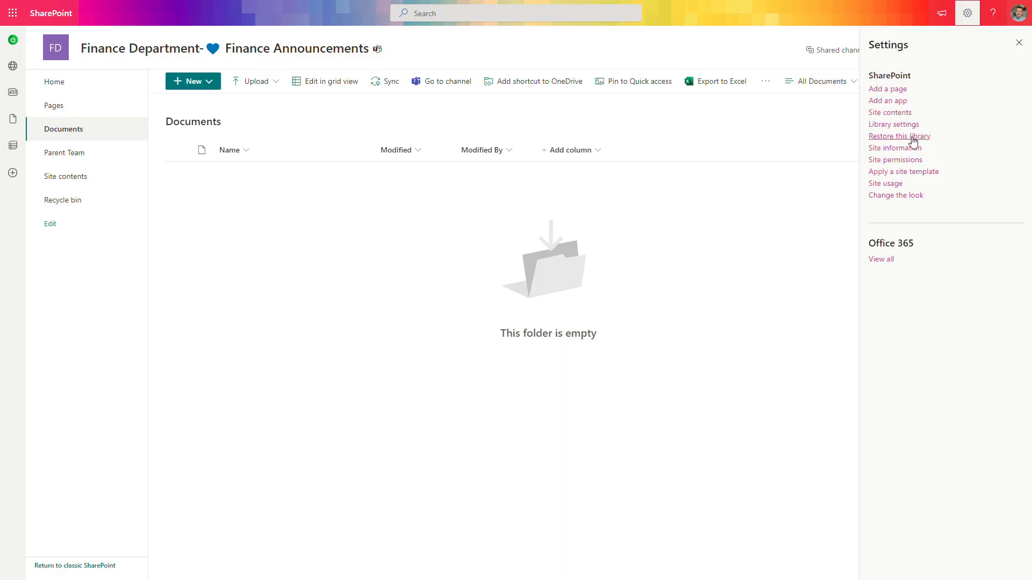
{"action": "left_click", "coordinate": [905, 159]}
{"action": "left_click", "coordinate": [877, 106]}
{"action": "left_click", "coordinate": [866, 86]}
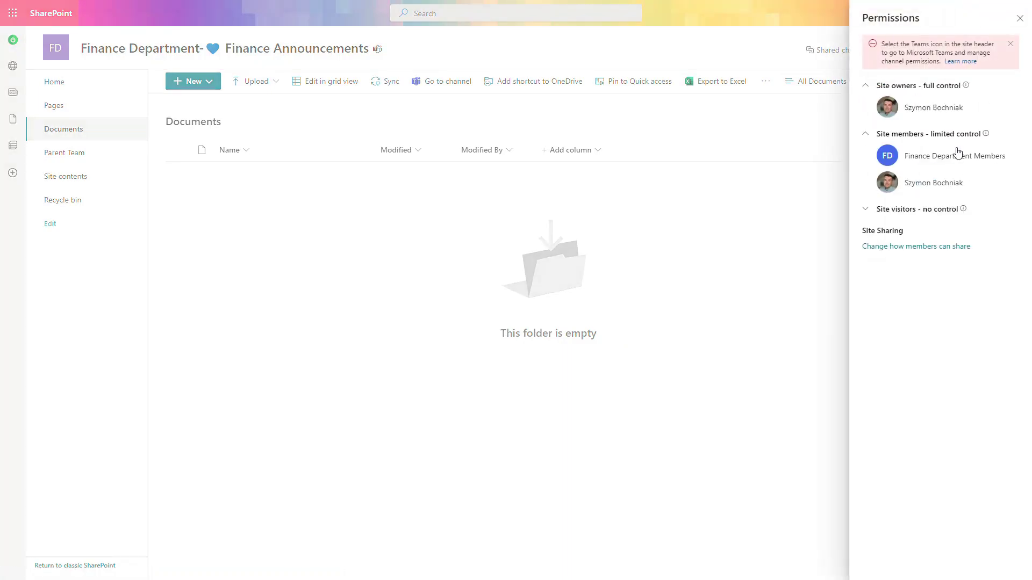
{"action": "mouse_move", "coordinate": [945, 119]}
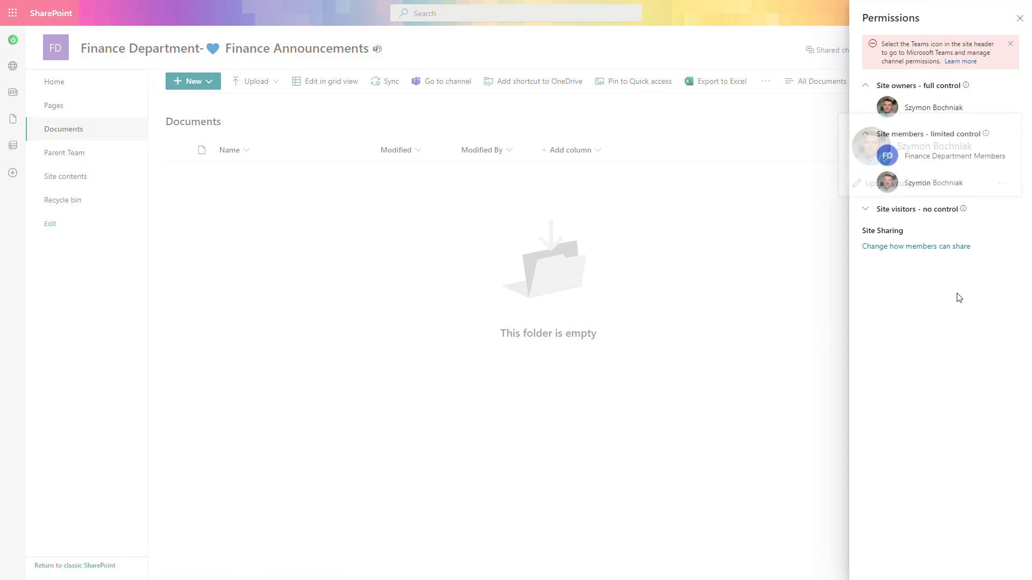
{"action": "mouse_move", "coordinate": [975, 160]}
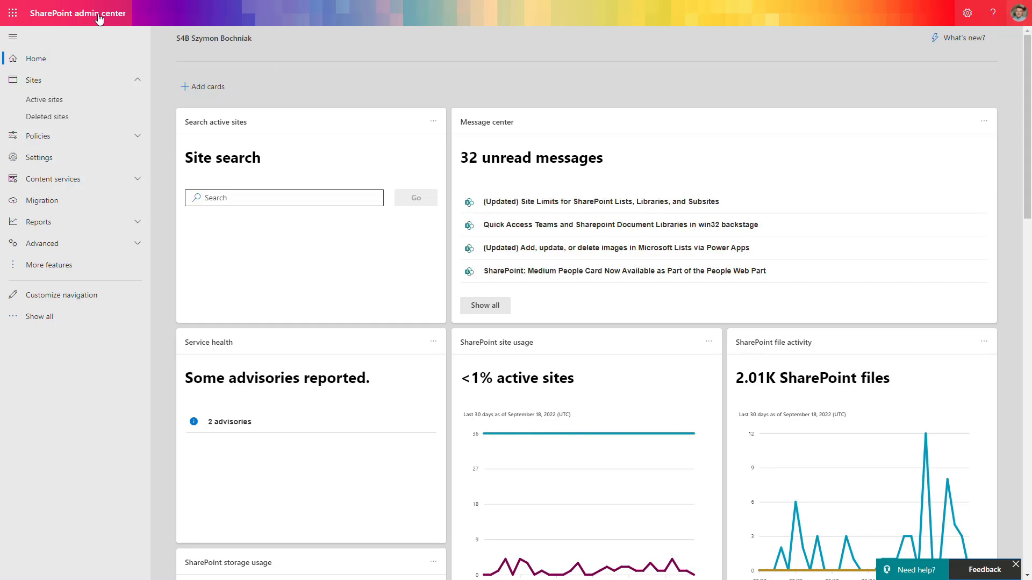
Open the active sites in the SharePoint admin center, and check the Finance Department site URLs in SitesInventory.csv in Excel.
{"action": "left_click", "coordinate": [78, 104]}
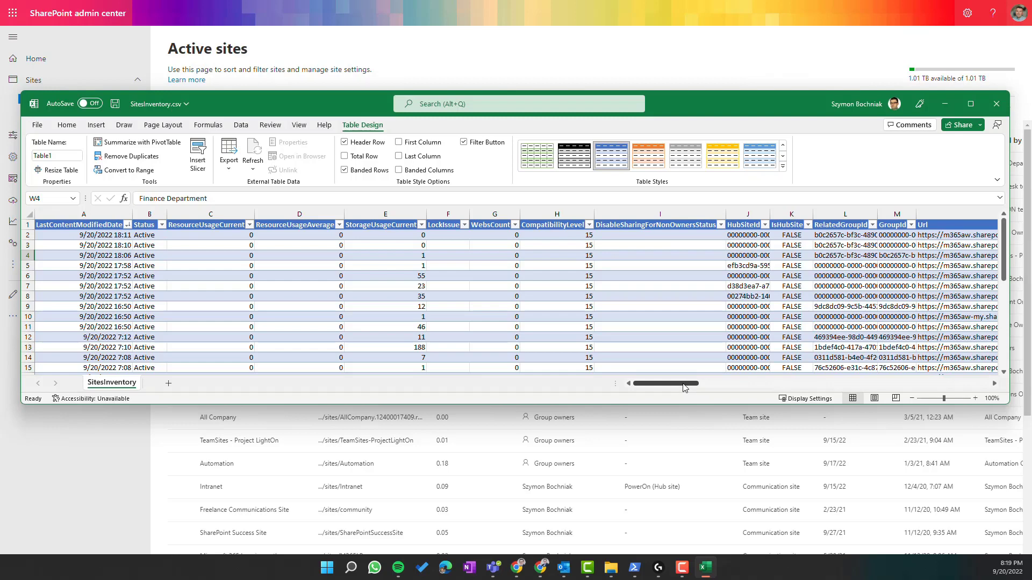
{"action": "left_click_drag", "start_coordinate": [685, 387], "coordinate": [715, 388]}
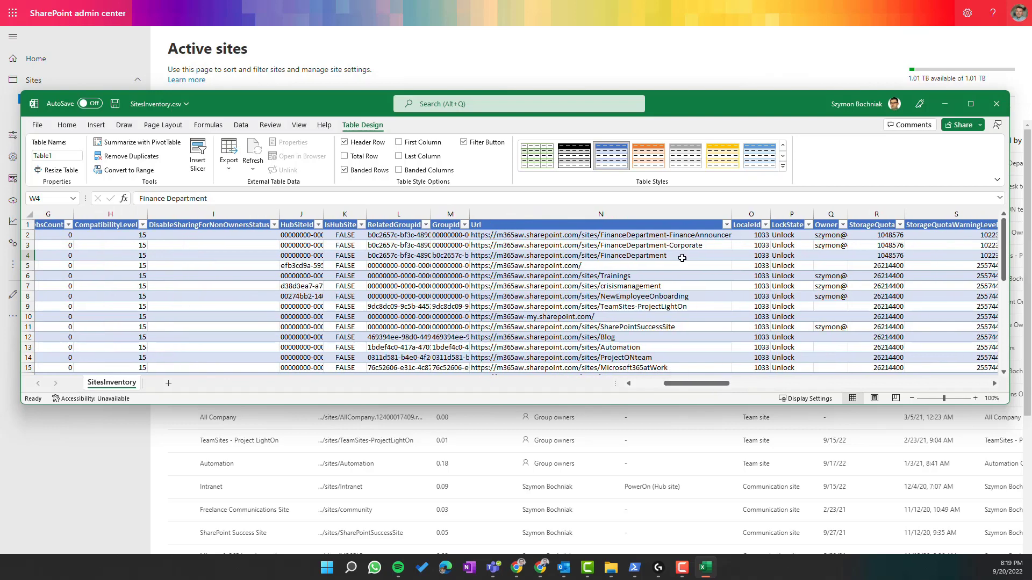
{"action": "left_click", "coordinate": [682, 259]}
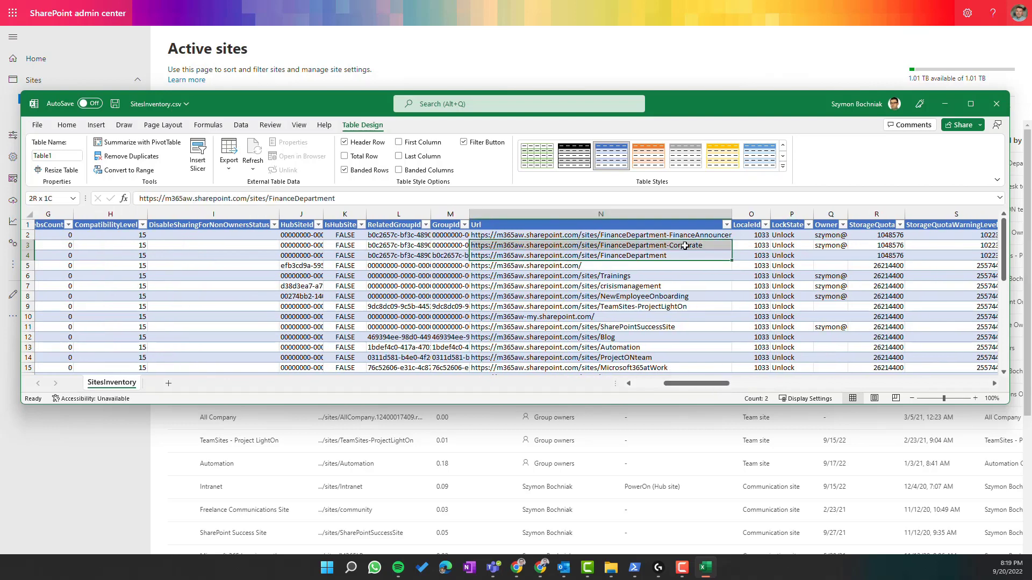
{"action": "left_click", "coordinate": [690, 246]}
{"action": "left_click", "coordinate": [691, 236]}
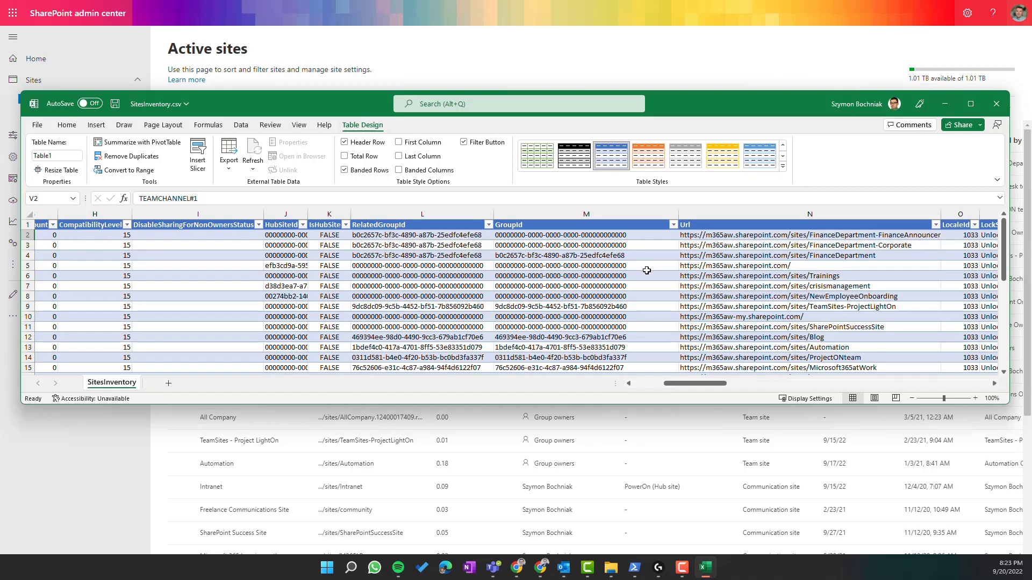
Compare the GroupId of the main Finance Department site with the RelatedGroupId values of all three Finance Department sites.
{"action": "left_click", "coordinate": [566, 255]}
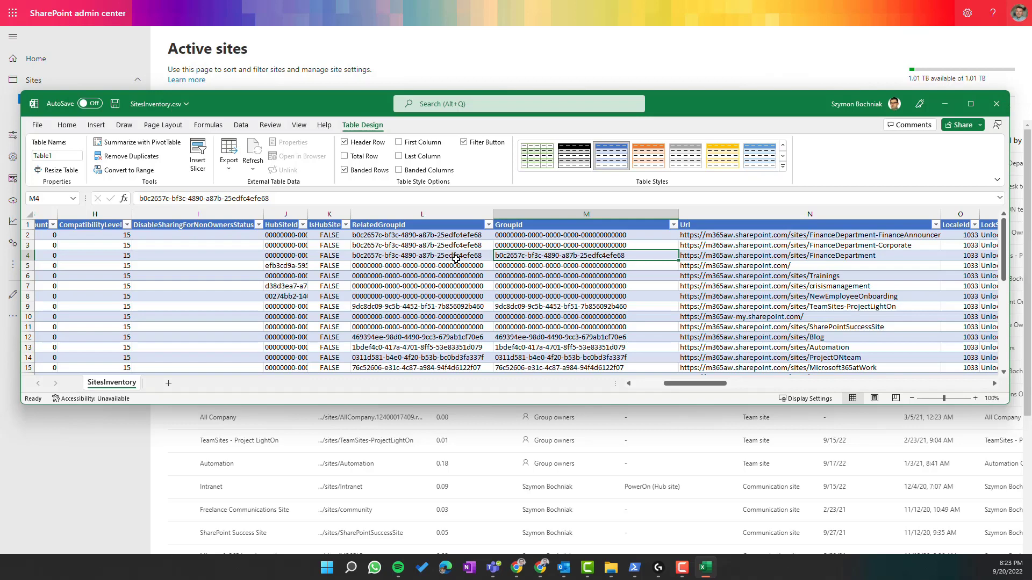
{"action": "left_click_drag", "start_coordinate": [457, 239], "coordinate": [457, 252]}
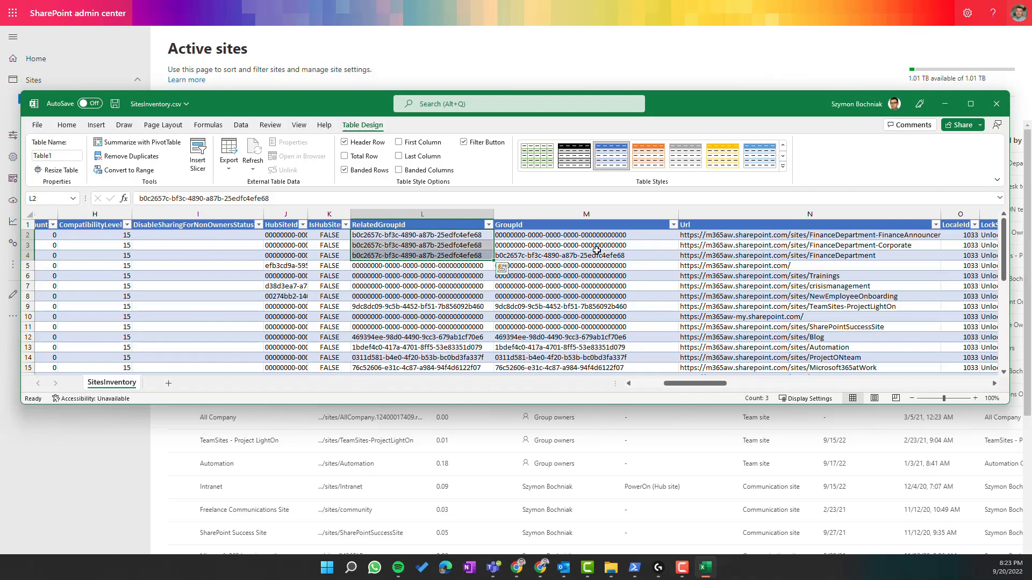